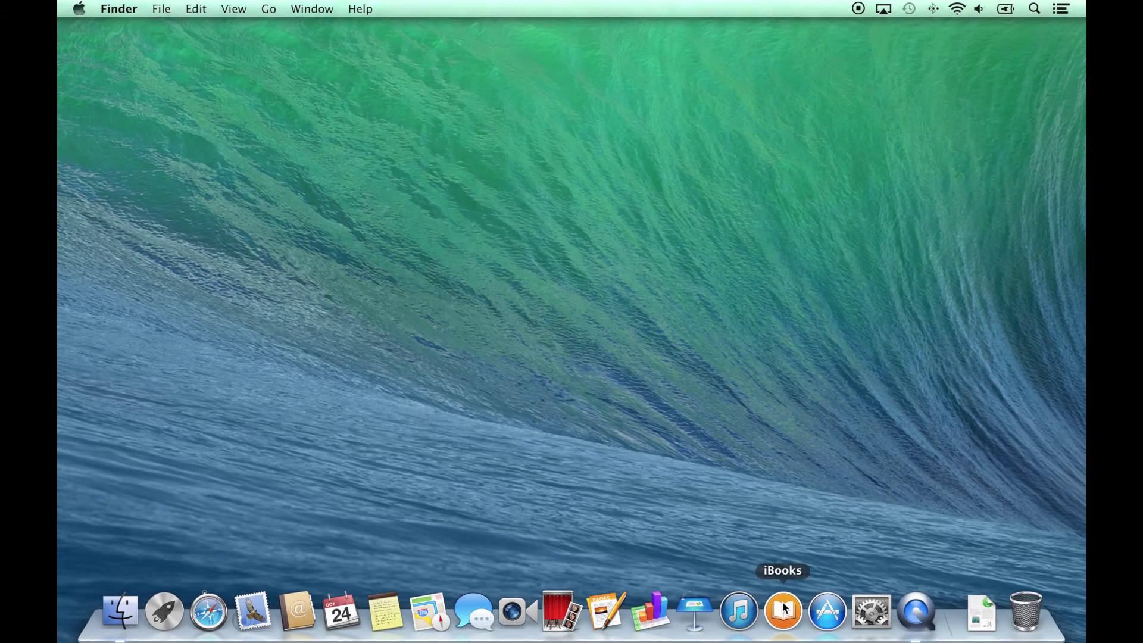
Launch iBooks from the Dock to show the All Books library.
left_click(783, 607)
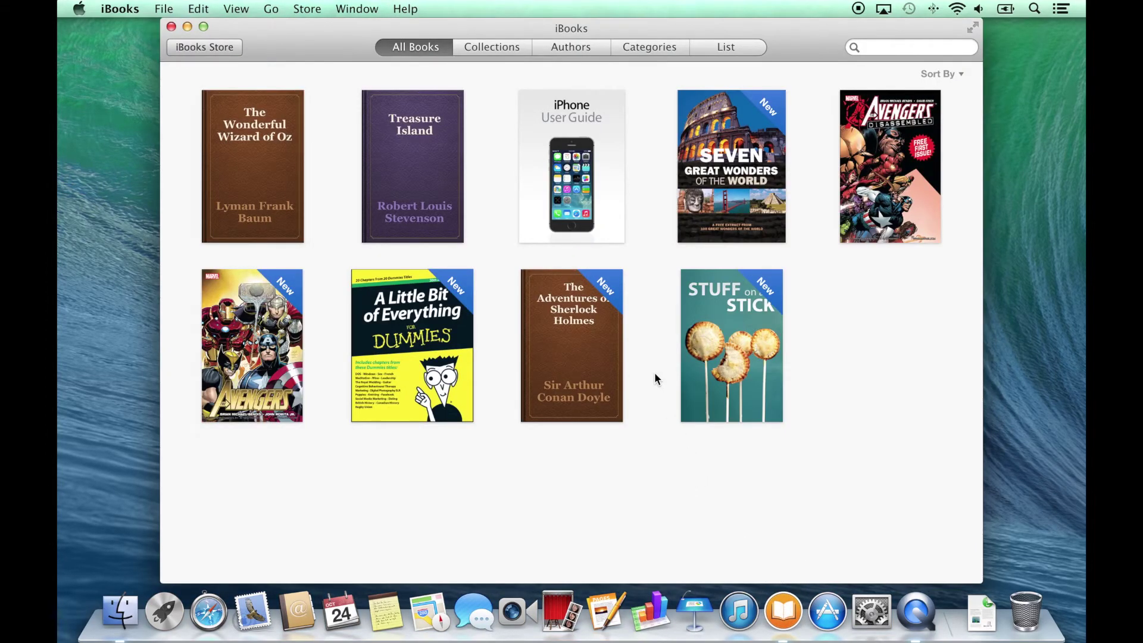
Open The Adventures of Sherlock Holmes and page through to pages 5–6.
double_click(610, 353)
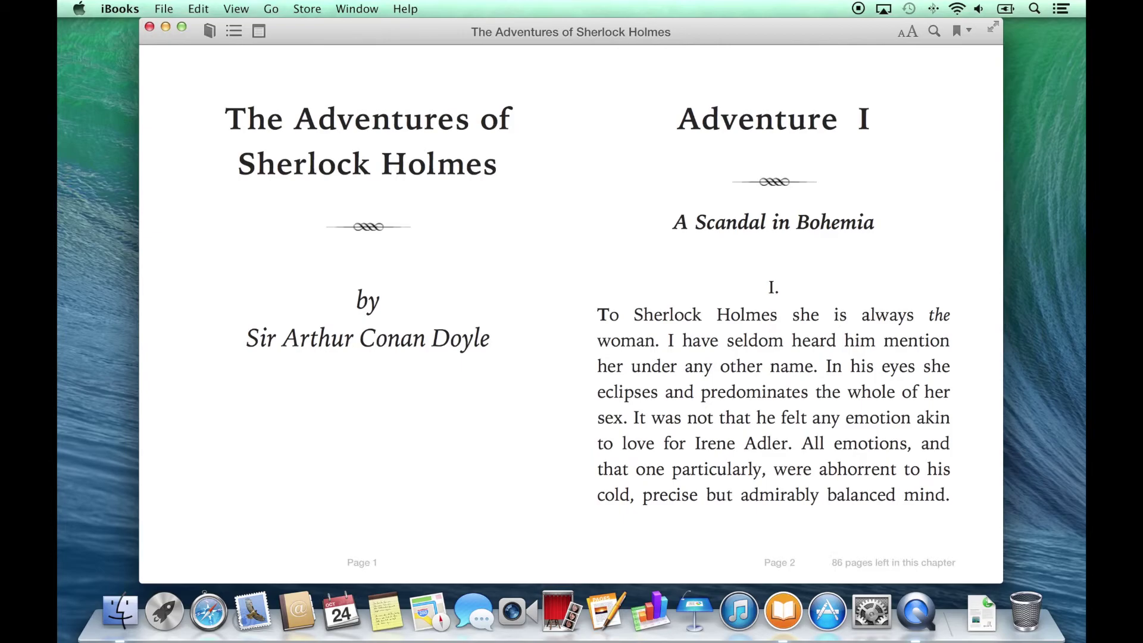
key("Right")
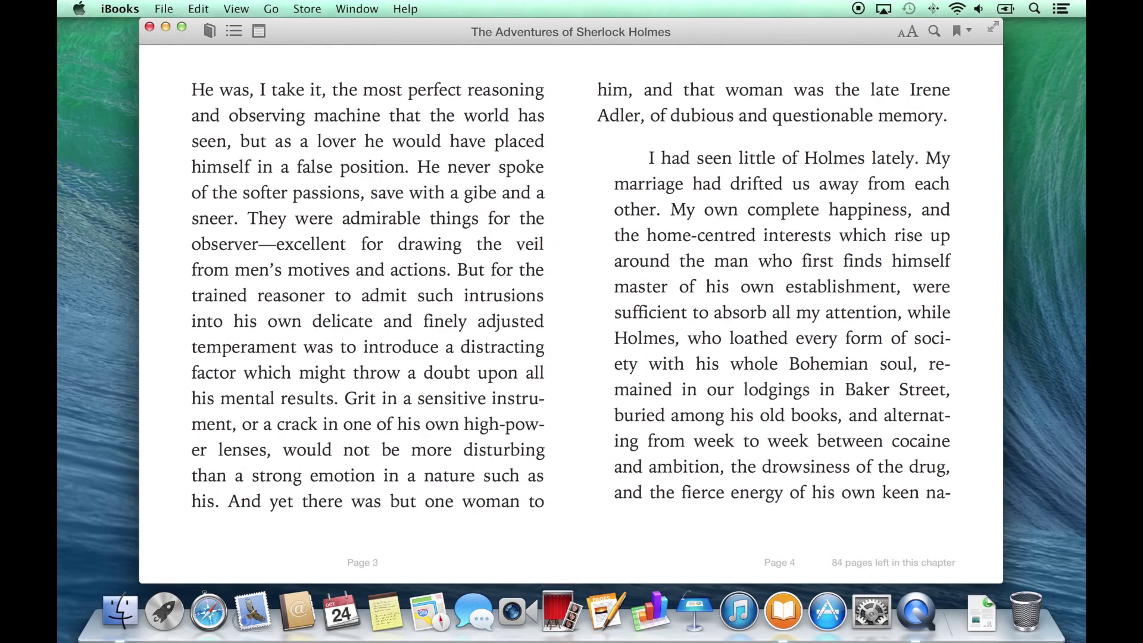
key("Right")
key("Right")
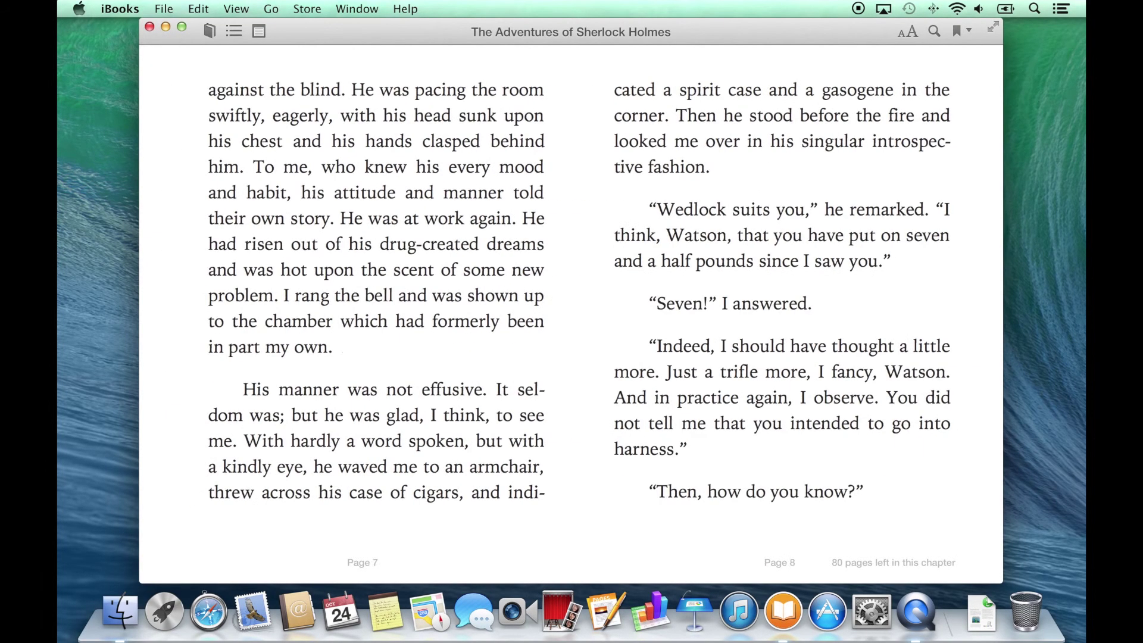
key("Right")
key("Left")
key("Left")
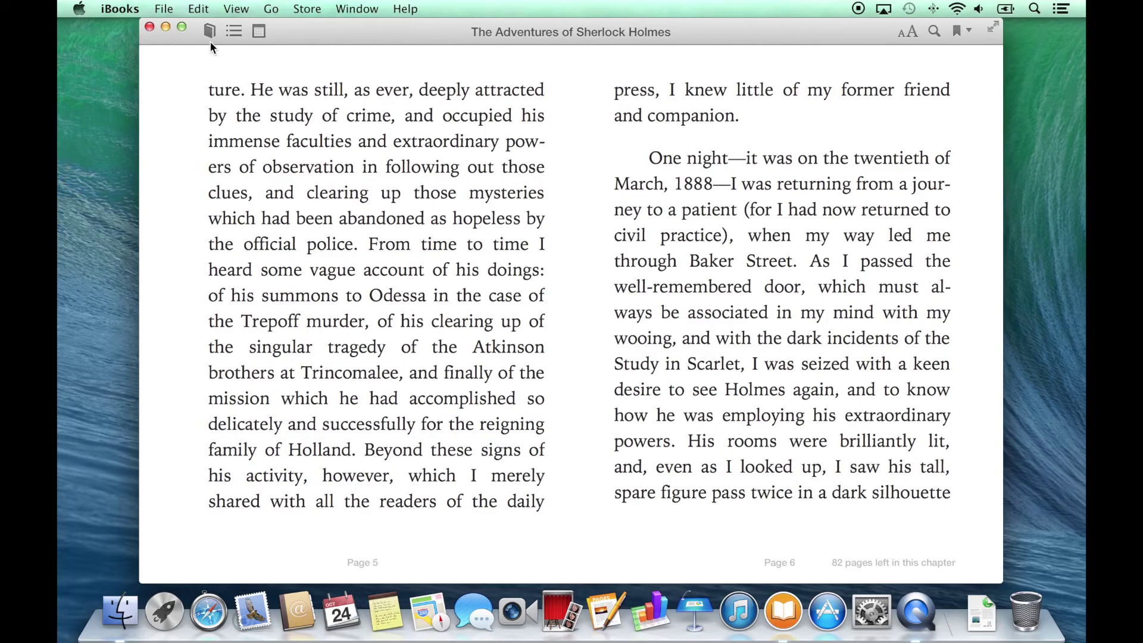
Jump to Adventure V, The Five Orange Pips, from the contents and show the Notes sidebar.
left_click(234, 31)
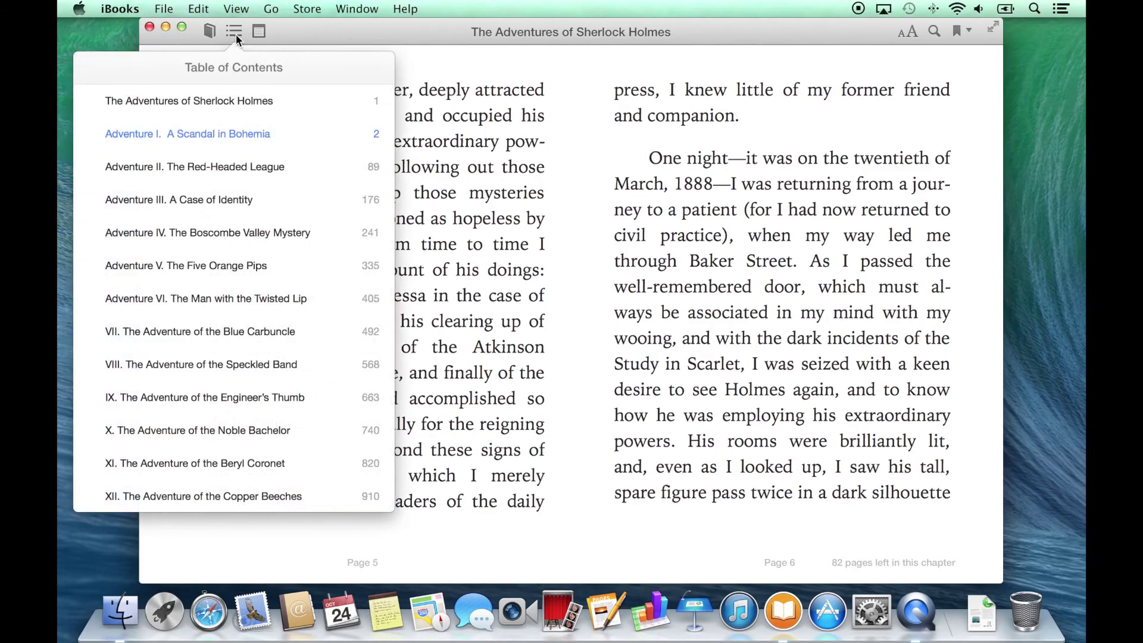
left_click(223, 279)
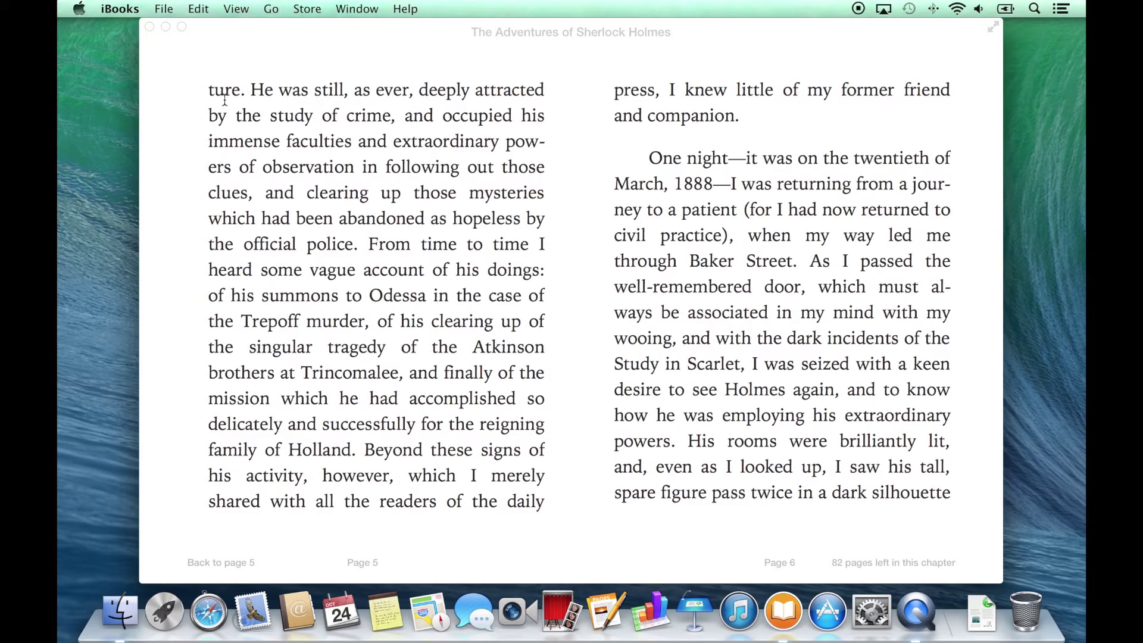
left_click(232, 33)
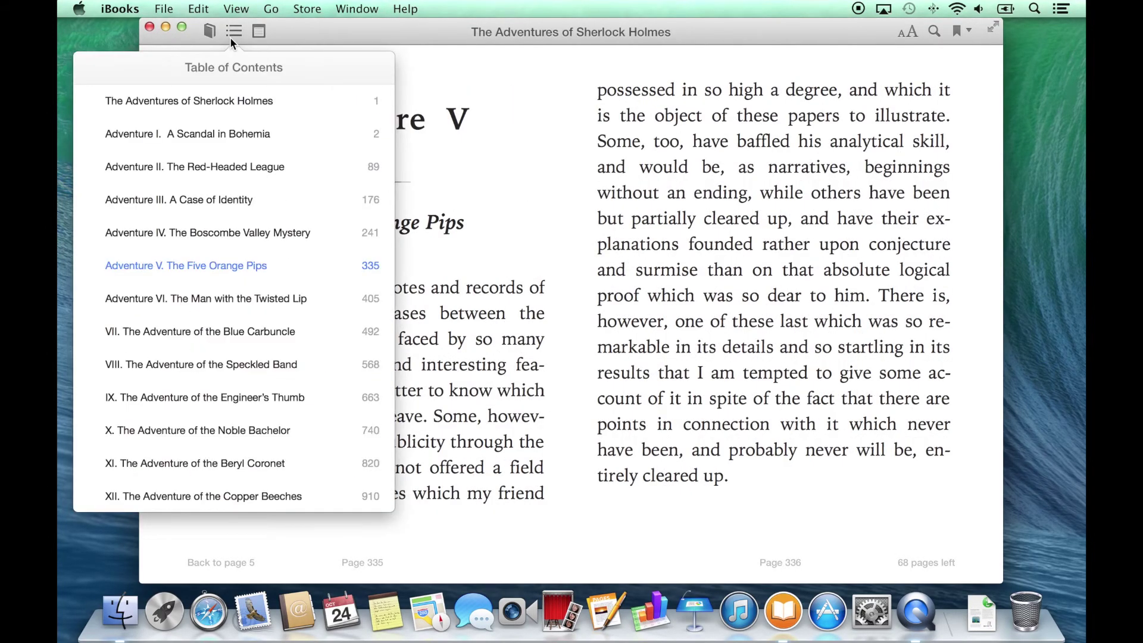
left_click(258, 34)
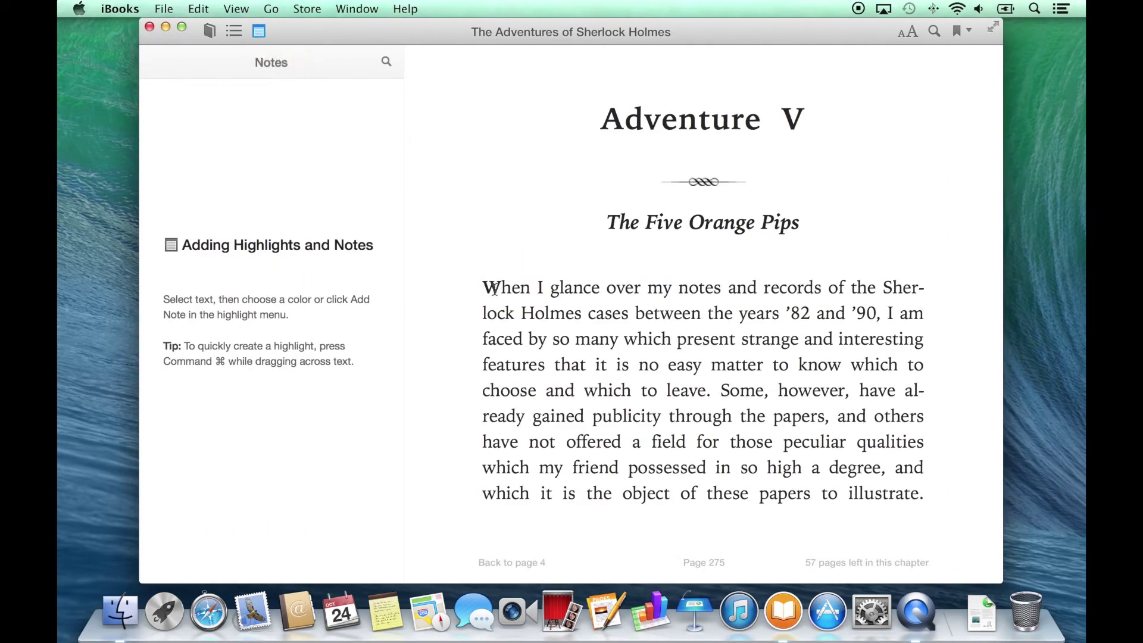
Highlight the chapter's opening lines, through ’90, in yellow.
left_click_drag(483, 288, 872, 314)
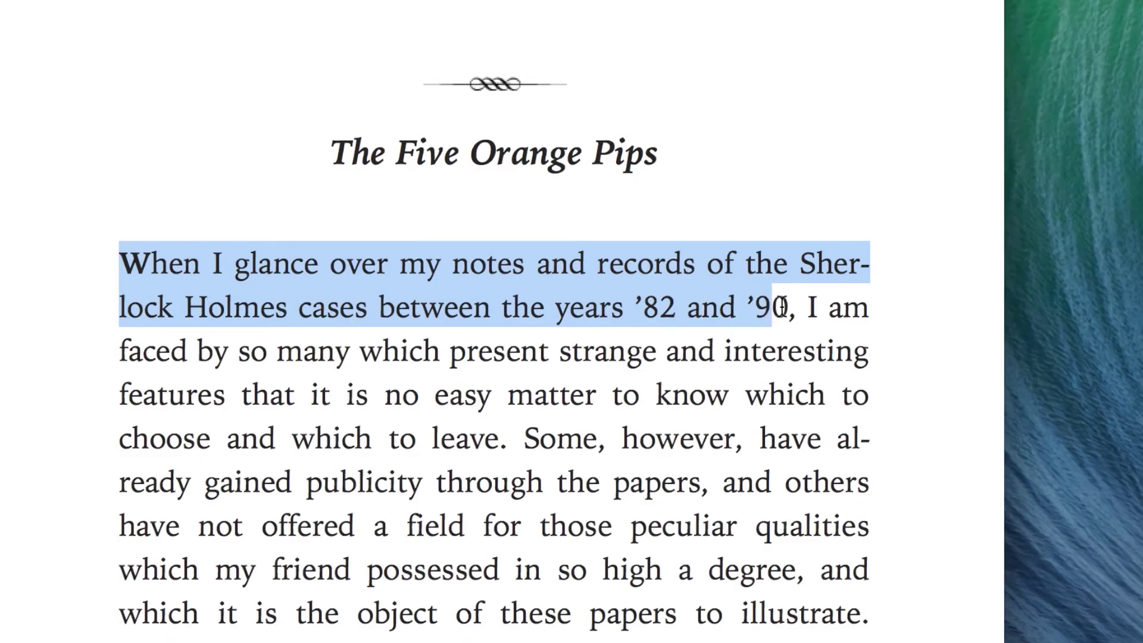
left_click_drag(782, 307, 787, 303)
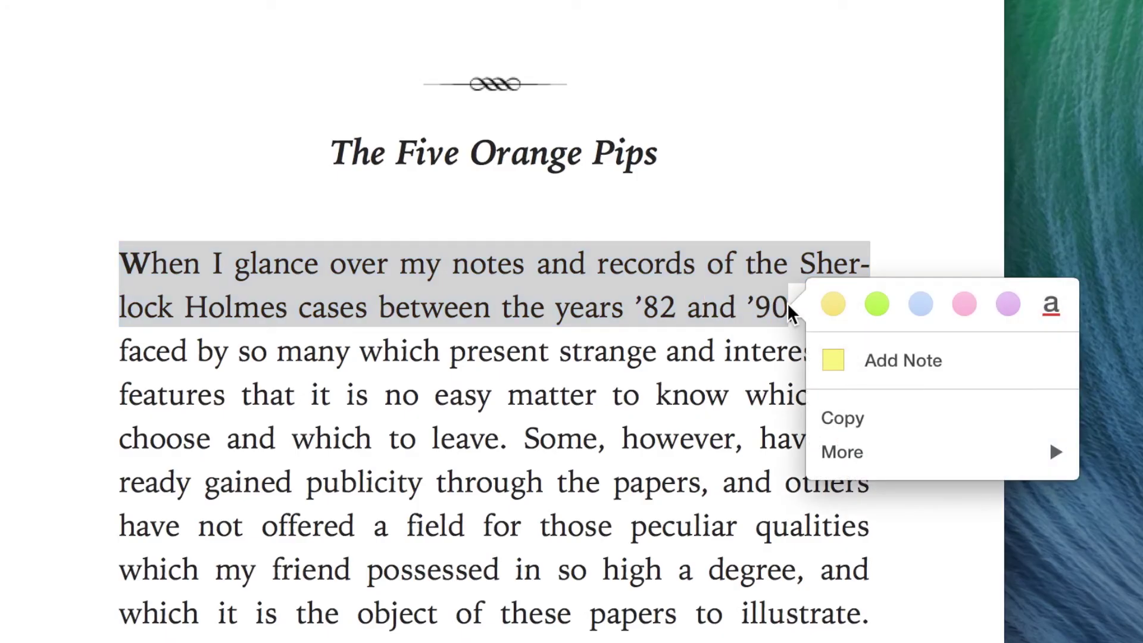
left_click(833, 305)
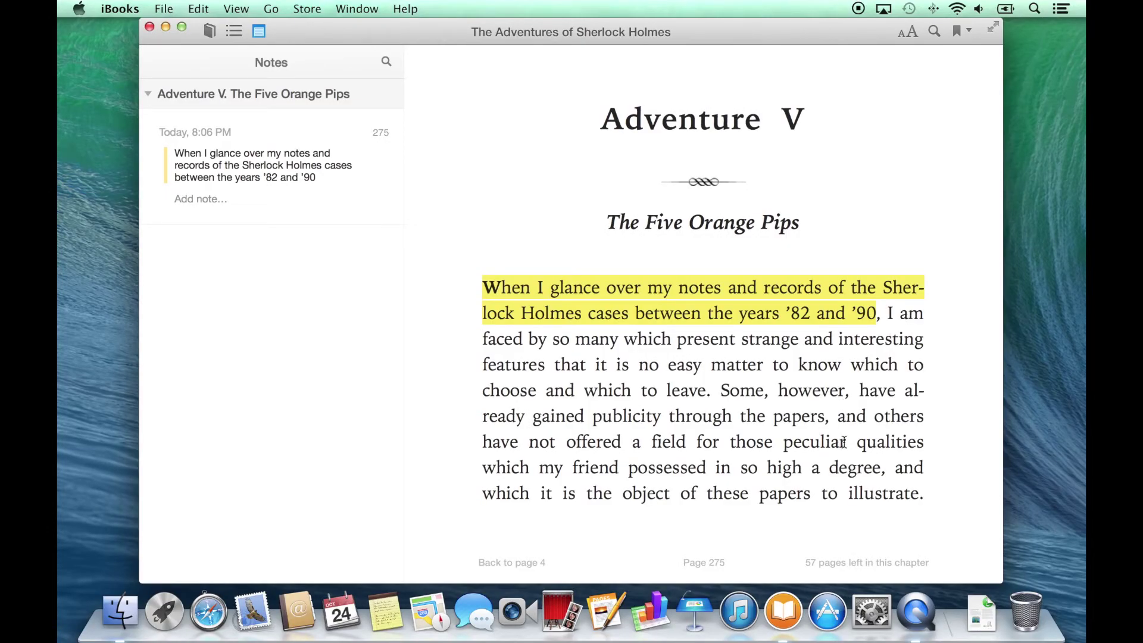
Highlight 'field for those peculiar' and attach the note 'Review this paragraph.'.
left_click_drag(845, 444, 655, 444)
left_click(574, 473)
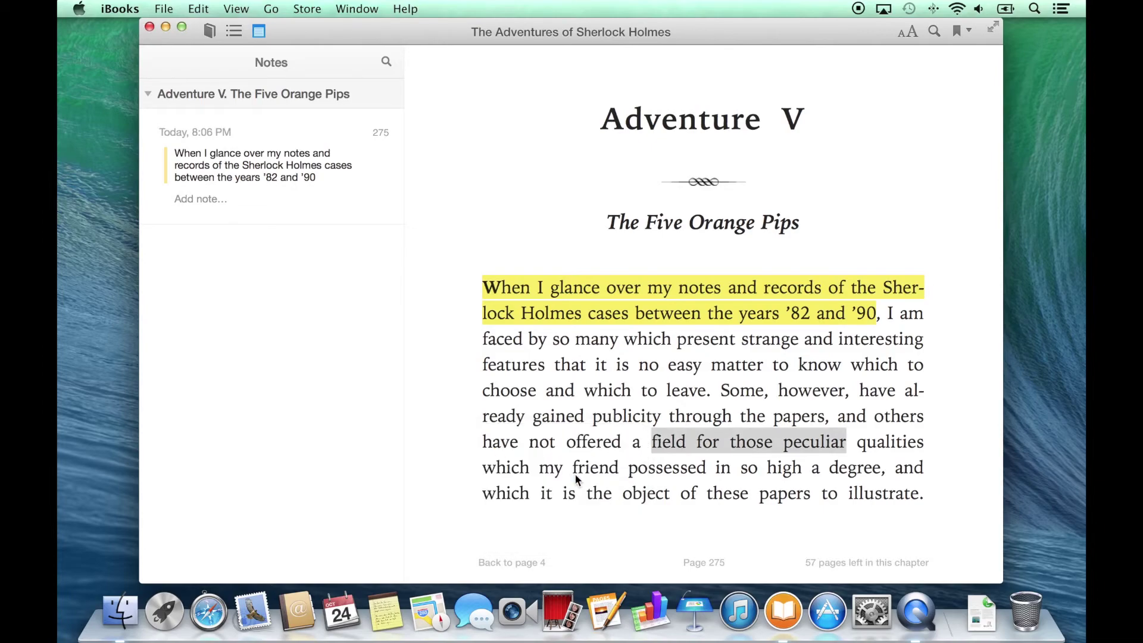
type("Review this paragraph.")
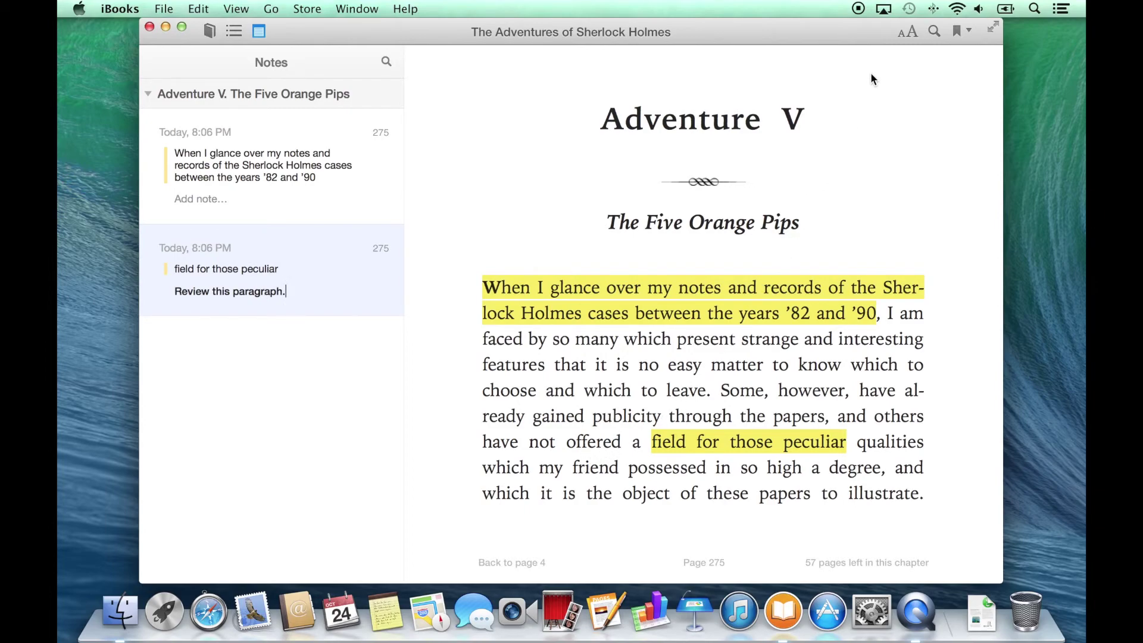
left_click(906, 34)
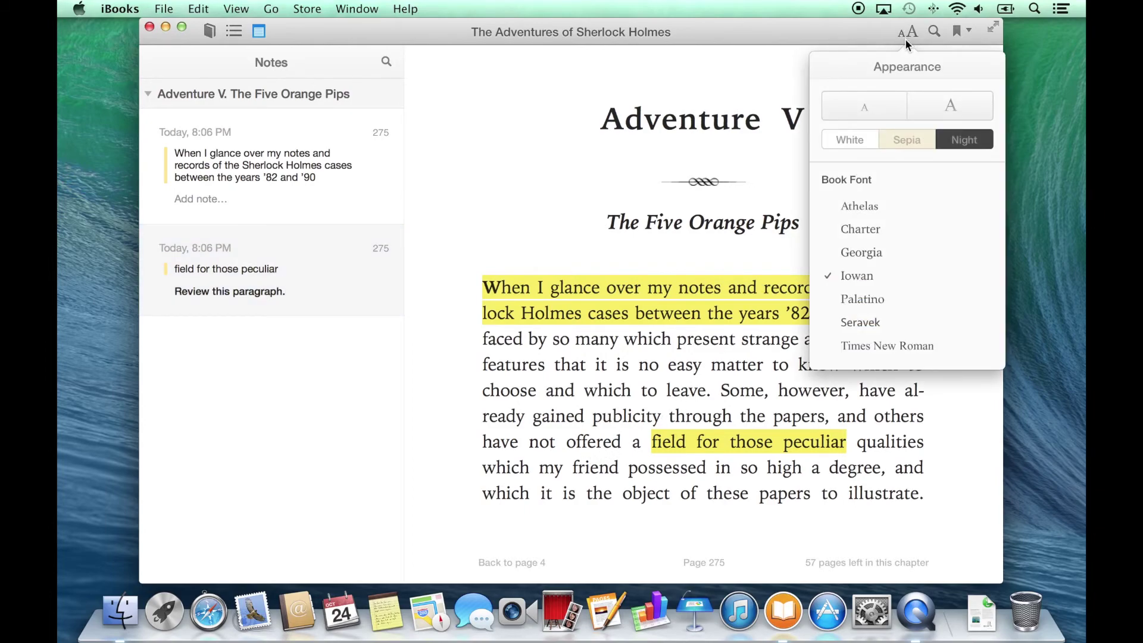
Enlarge the text twice, try Sepia and Night, then use White with Times New Roman.
left_click(923, 107)
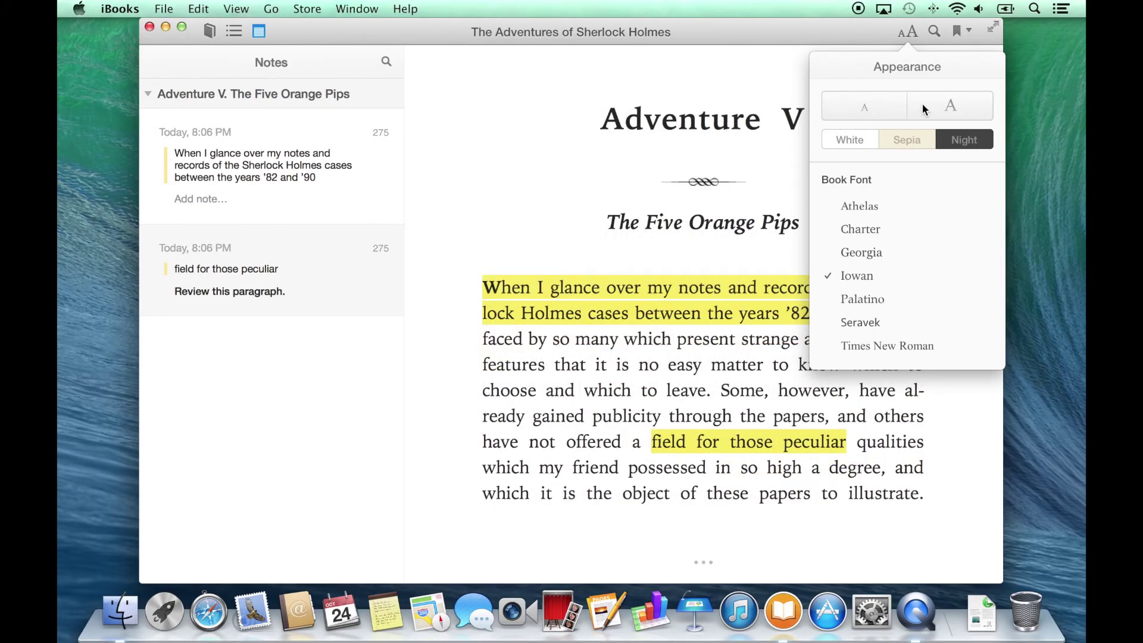
left_click(923, 103)
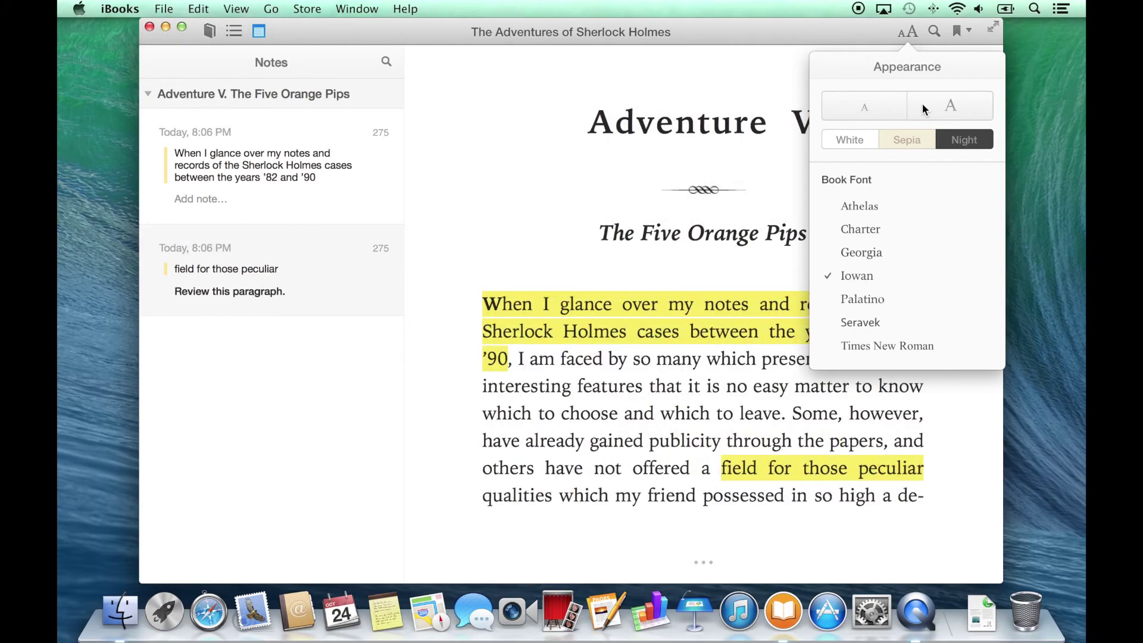
left_click(899, 143)
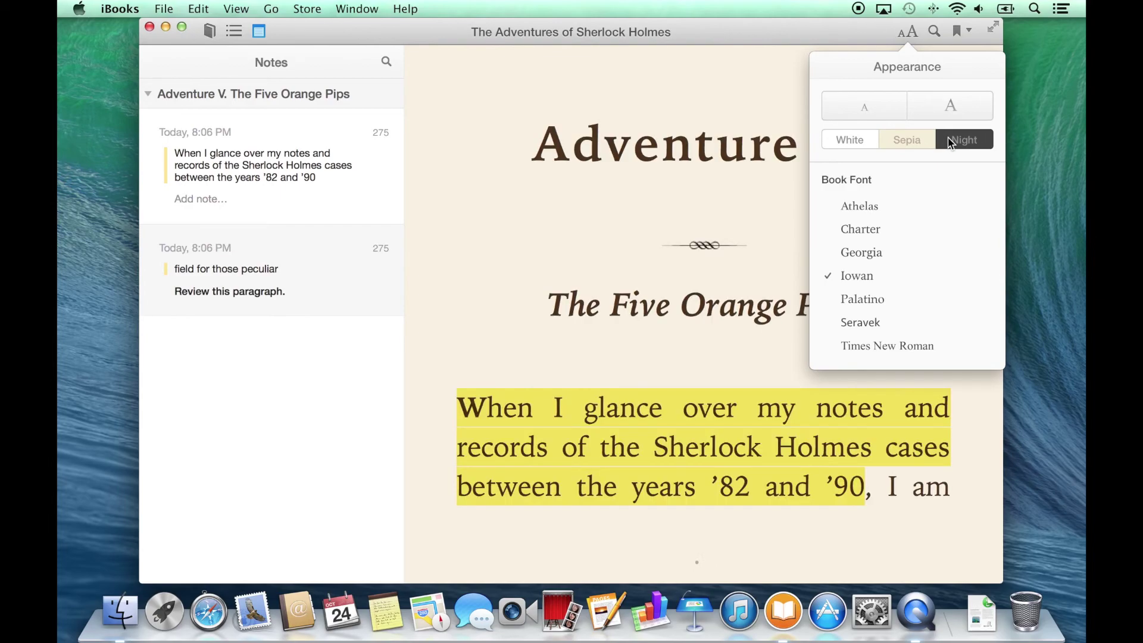
left_click(951, 143)
left_click(852, 142)
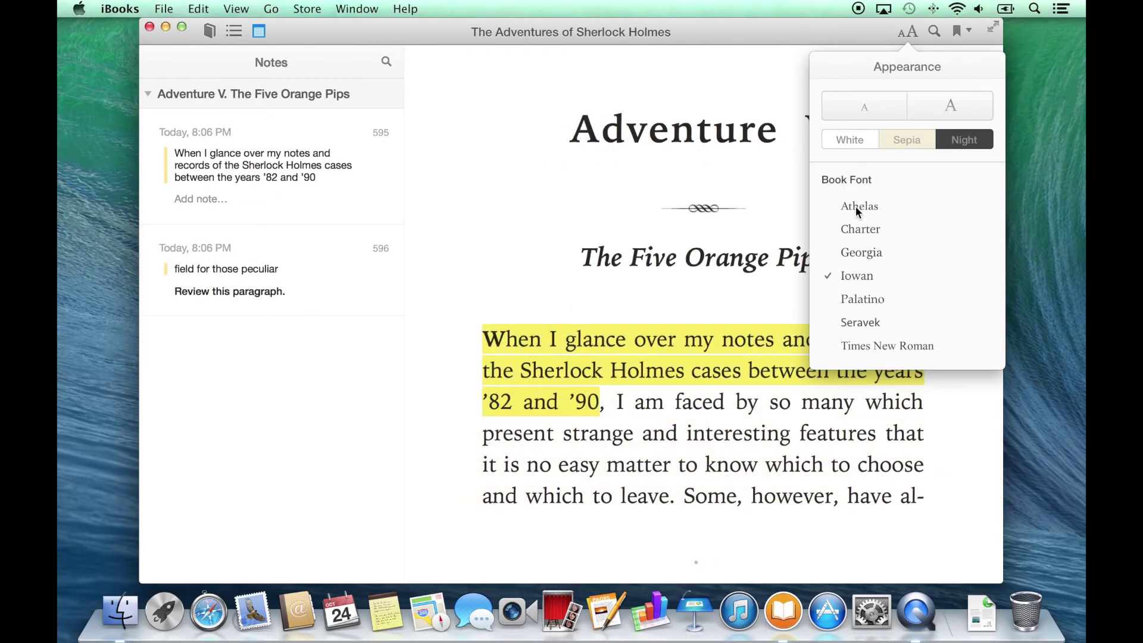
left_click(856, 323)
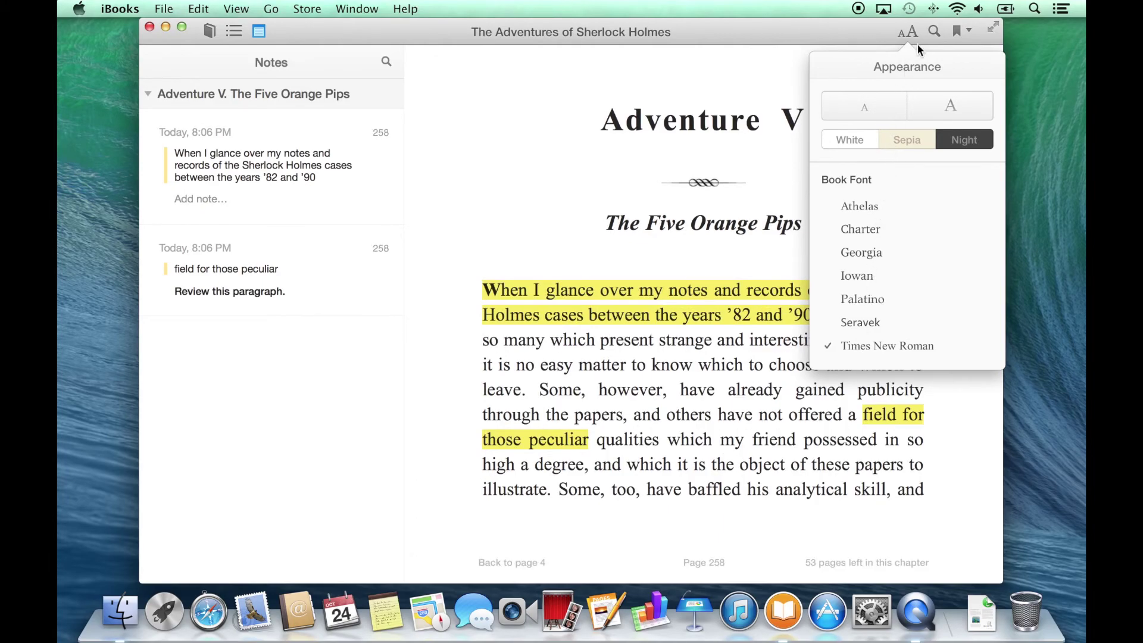
left_click(934, 32)
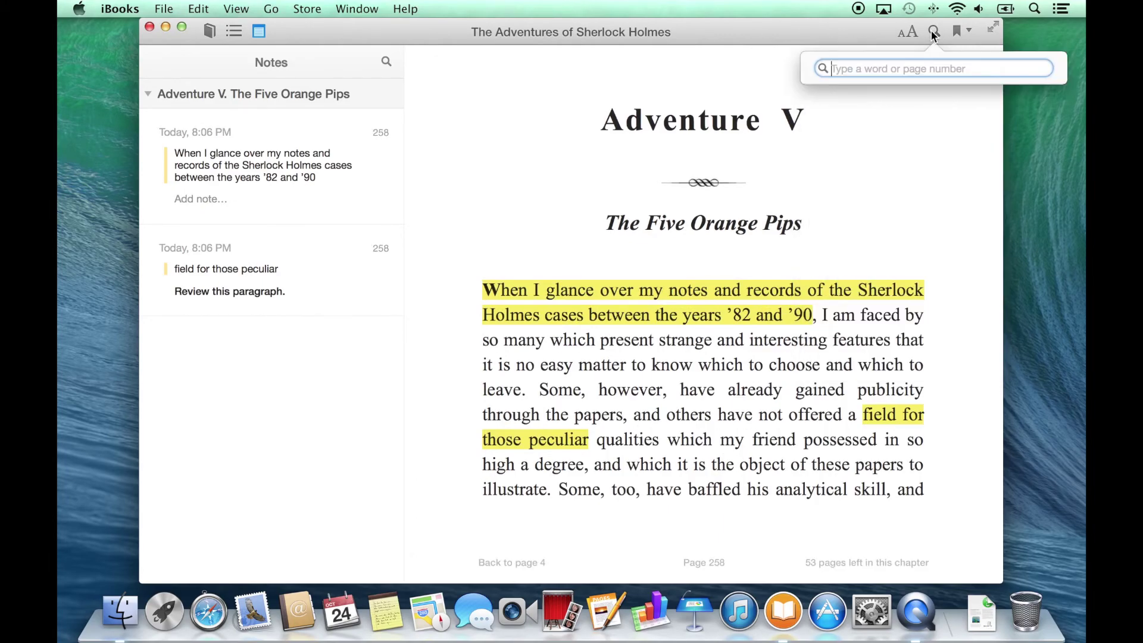
Search for 'field' and go to the Chesterfield match on page 371, The Man with the Twisted Lip.
type("field")
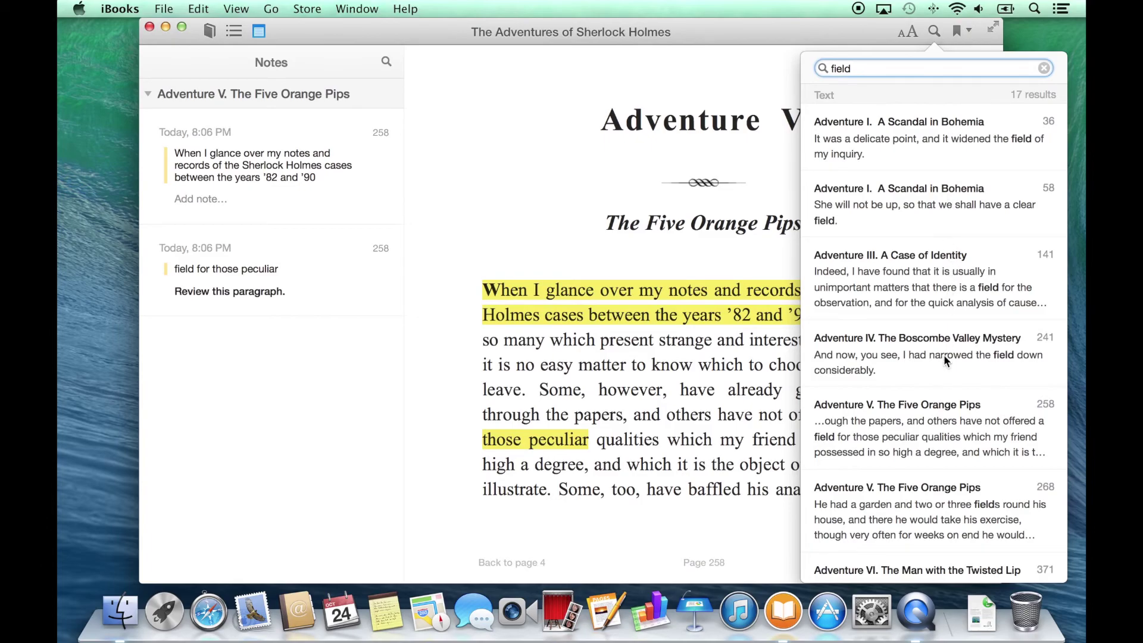
scroll(943, 420, "down", 4)
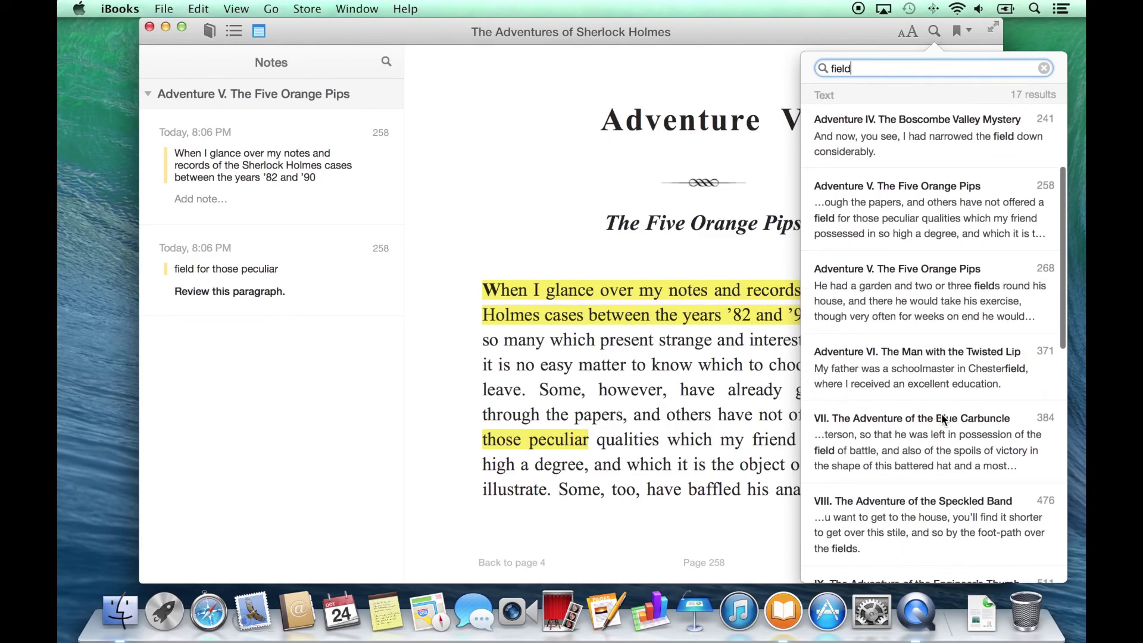
left_click(941, 391)
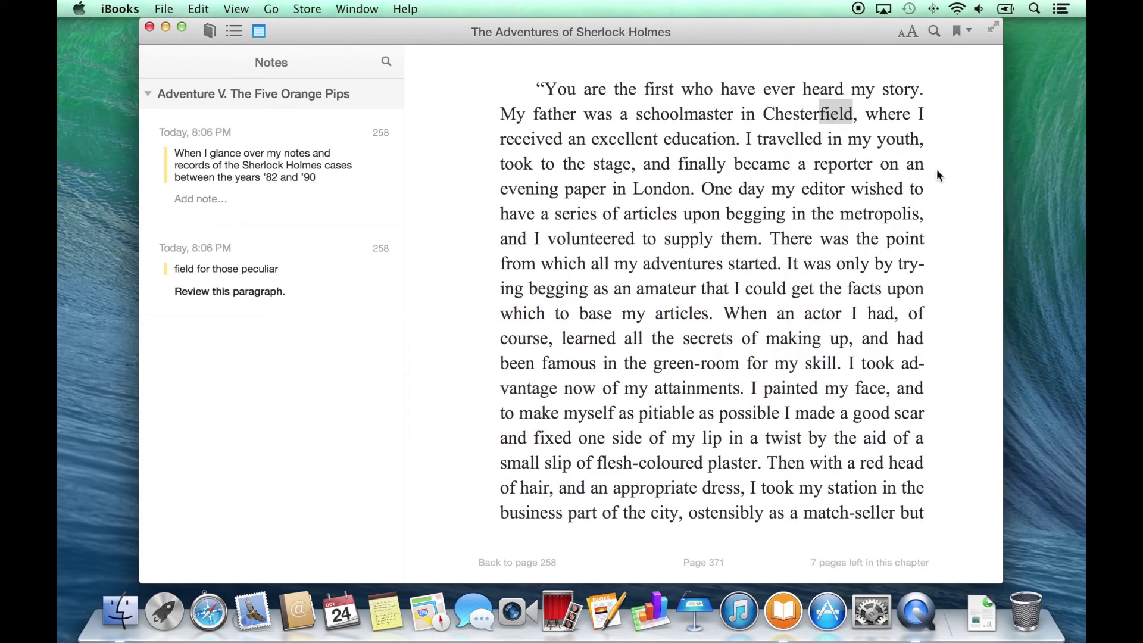
Check the bookmark list for page 371, then close the book with Cmd+W.
left_click(970, 32)
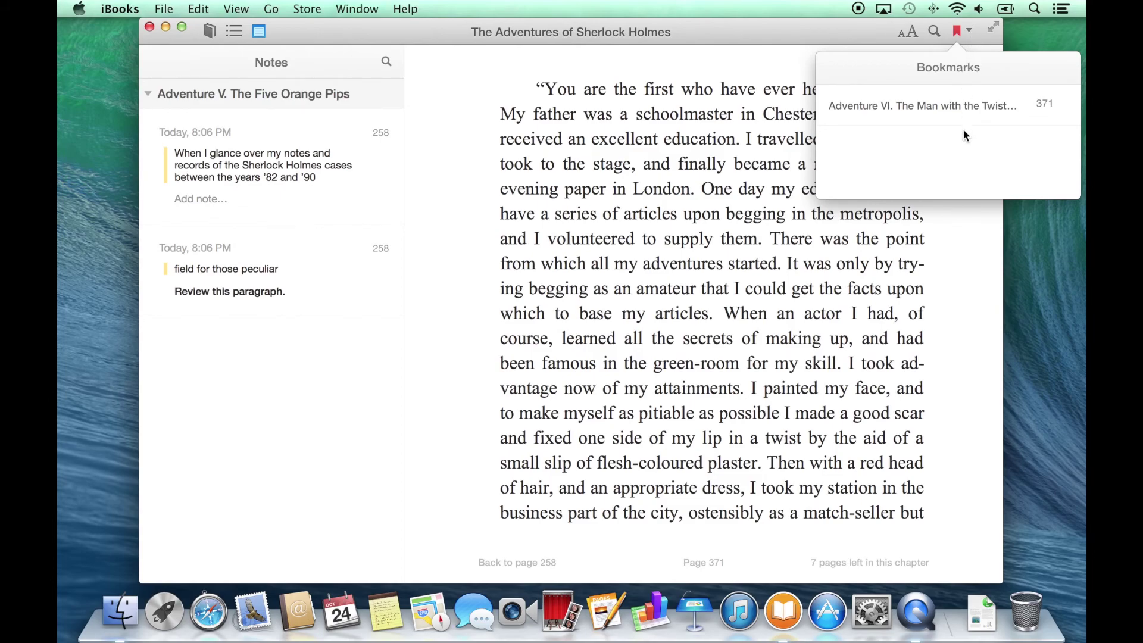
key("super+w")
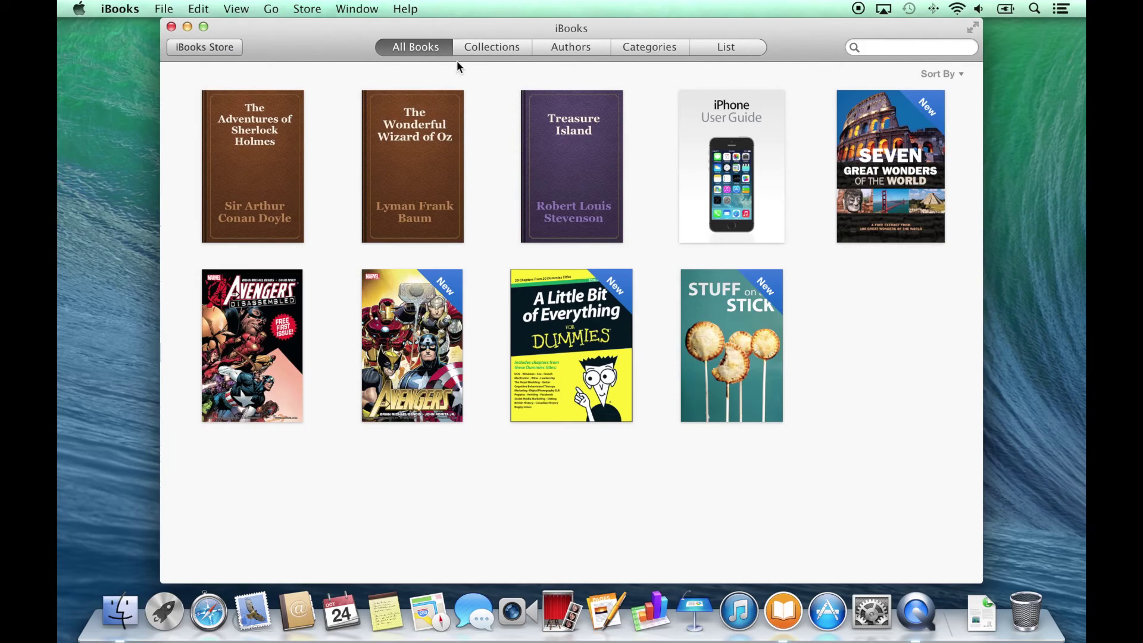
left_click(474, 47)
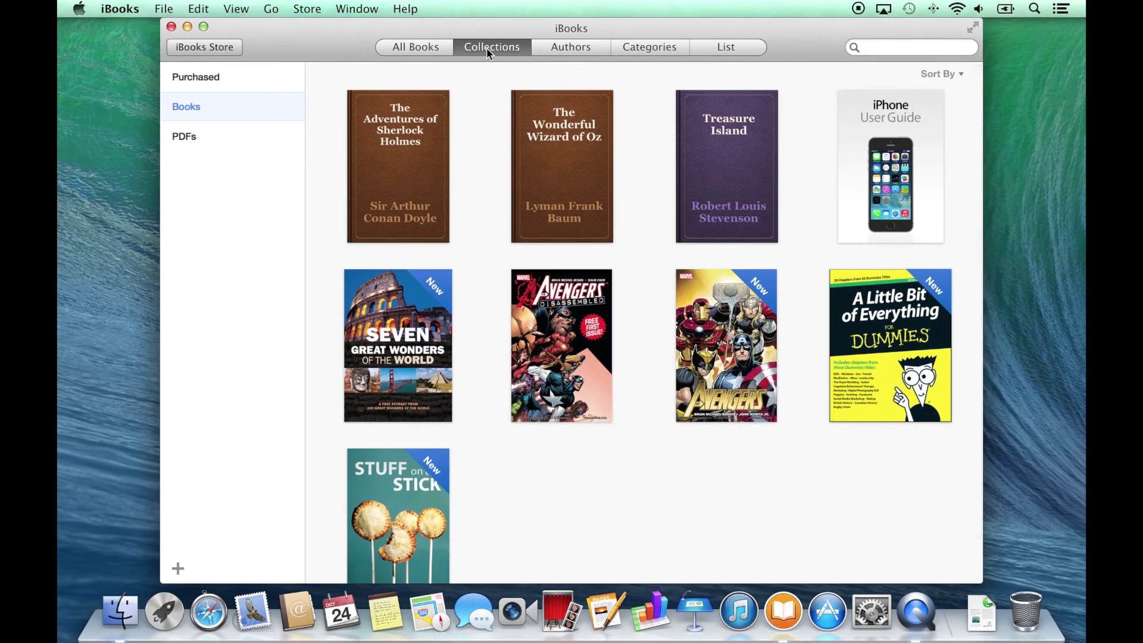
left_click(548, 51)
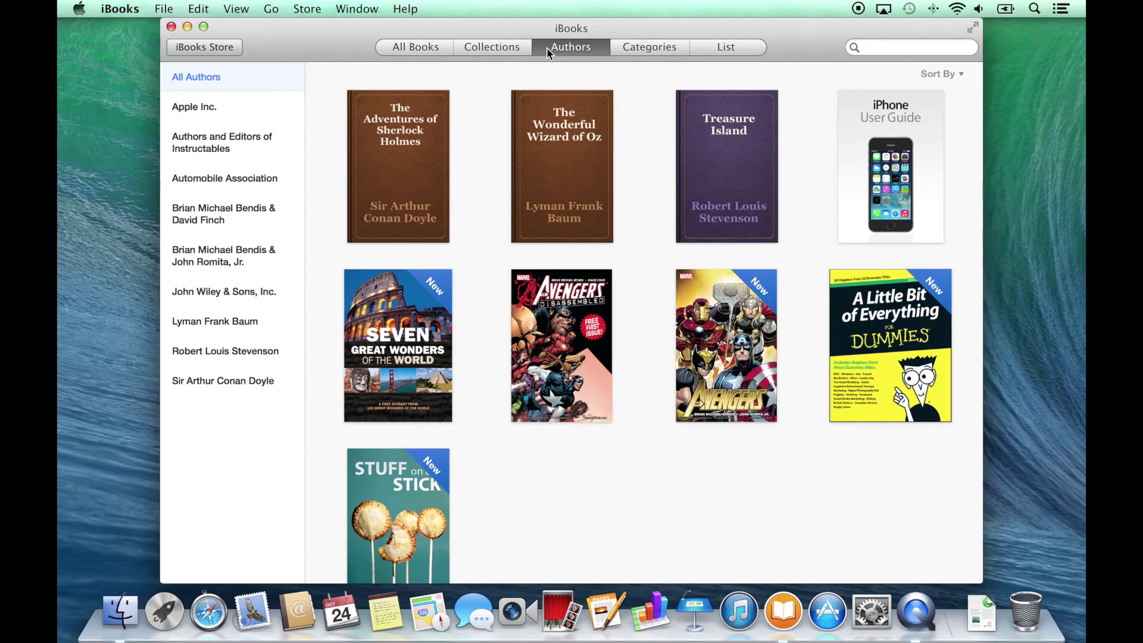
left_click(637, 52)
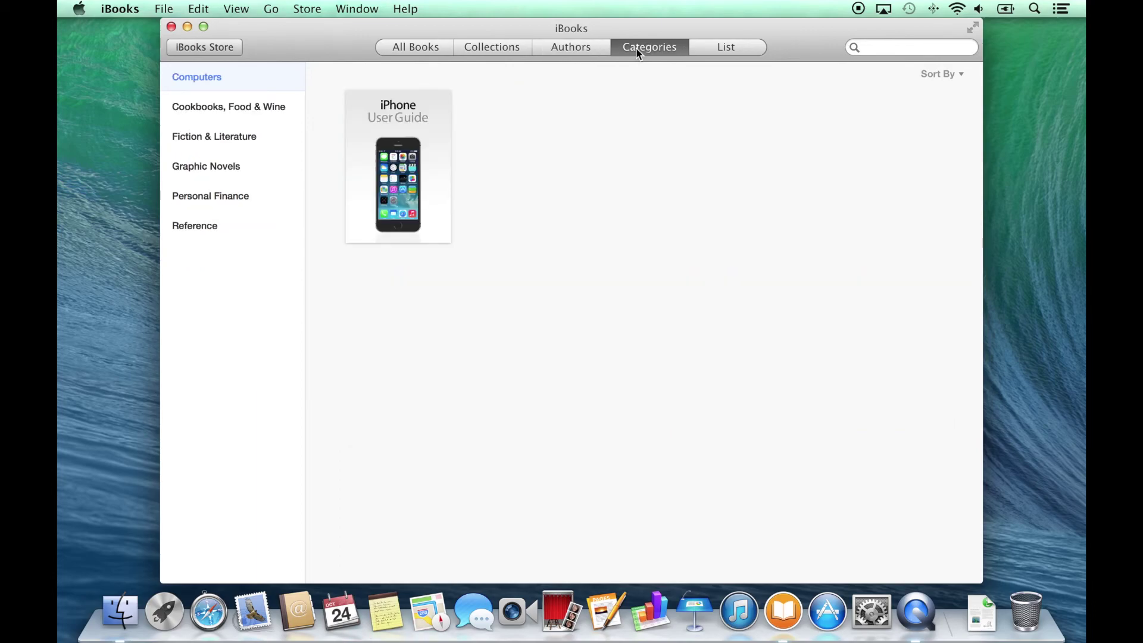
left_click(723, 47)
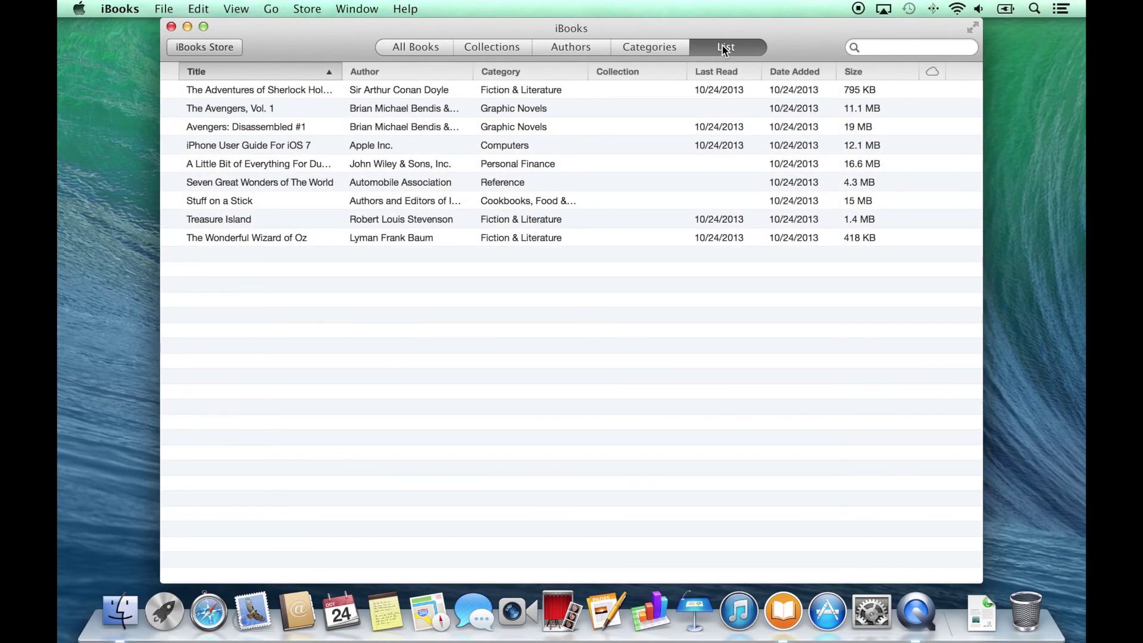
left_click(399, 49)
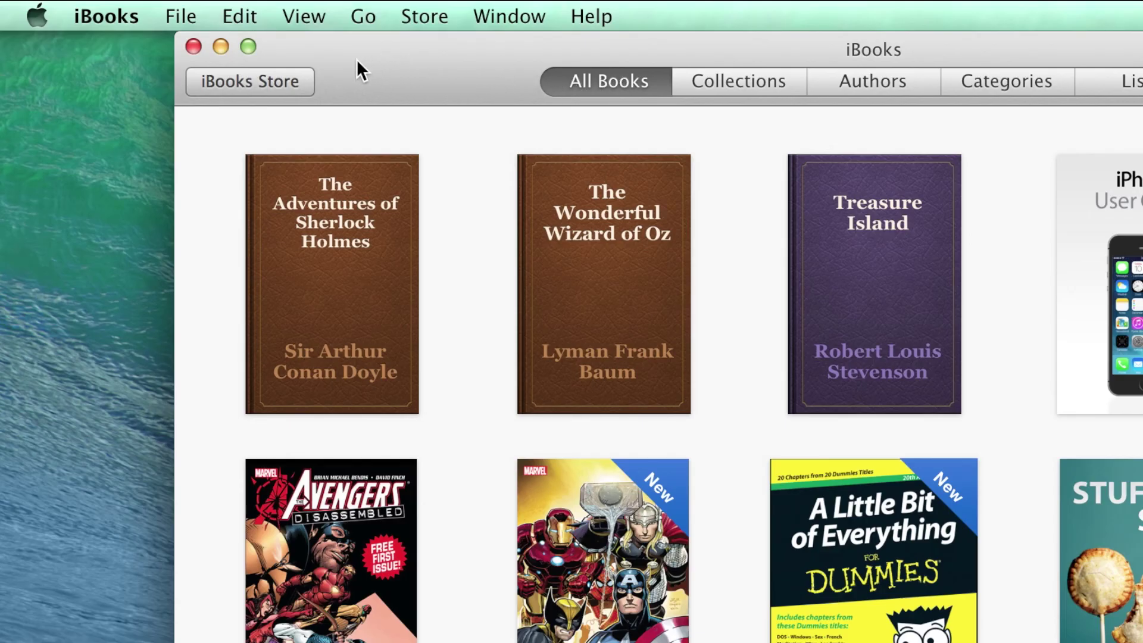
Browse the iBooks Store's Top Charts, NYTimes lists and Categories, then Top Authors.
left_click(282, 78)
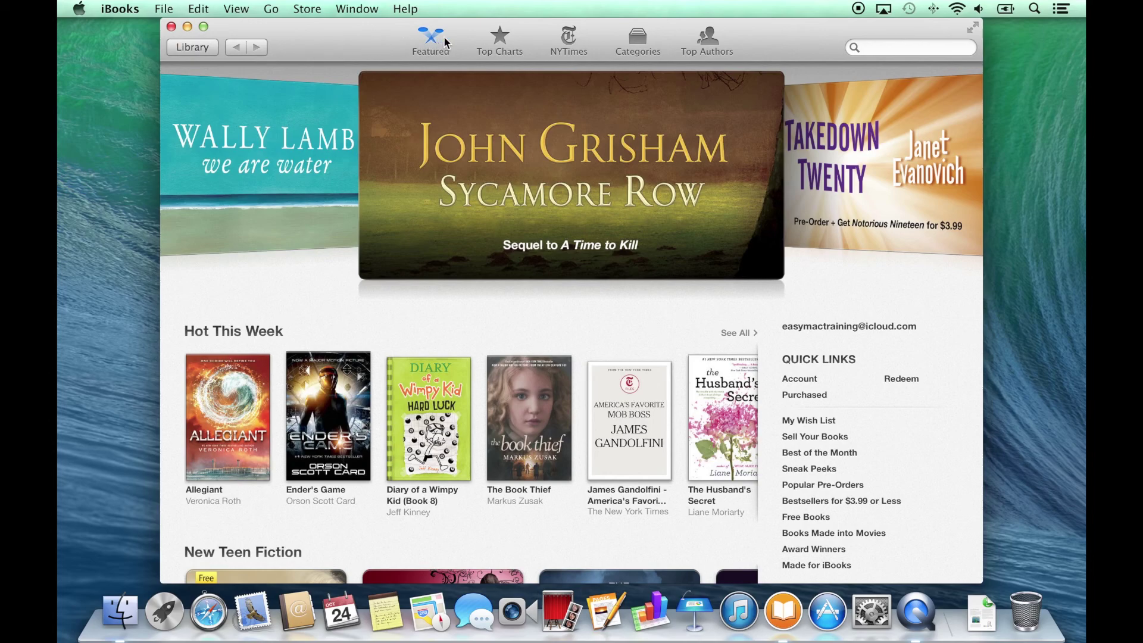
left_click(501, 38)
left_click(571, 38)
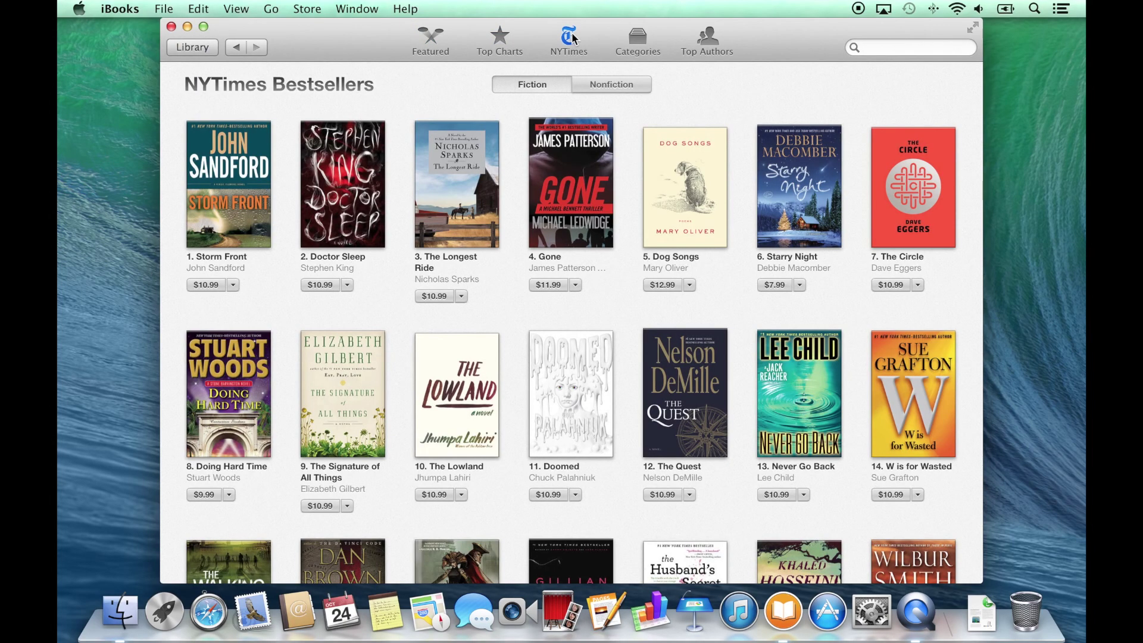
left_click(609, 42)
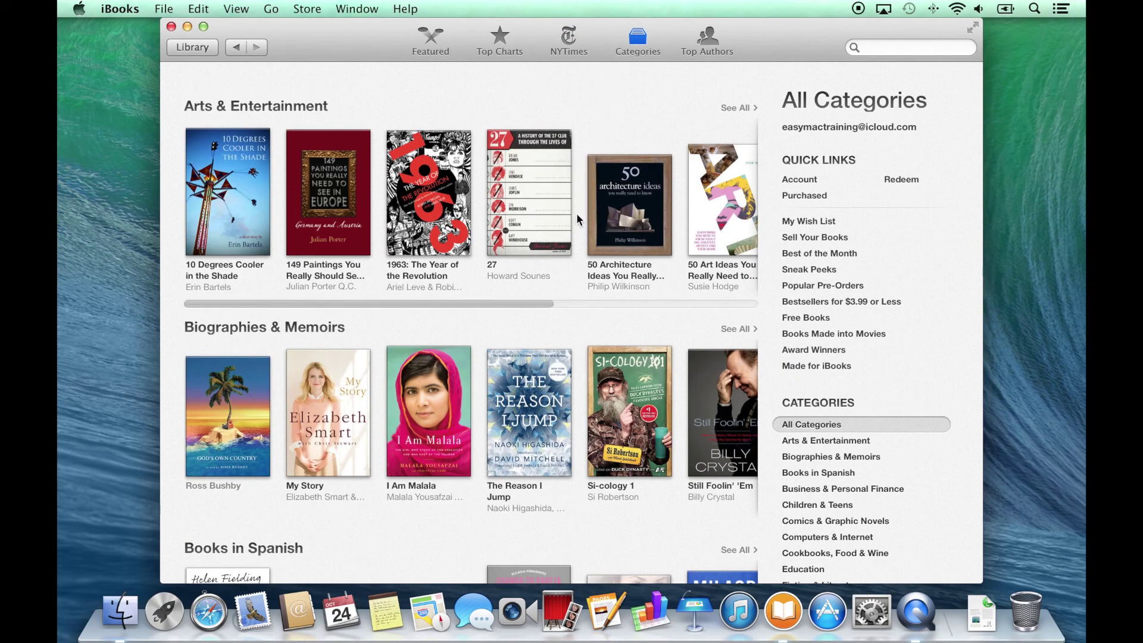
scroll(576, 213, "down", 5)
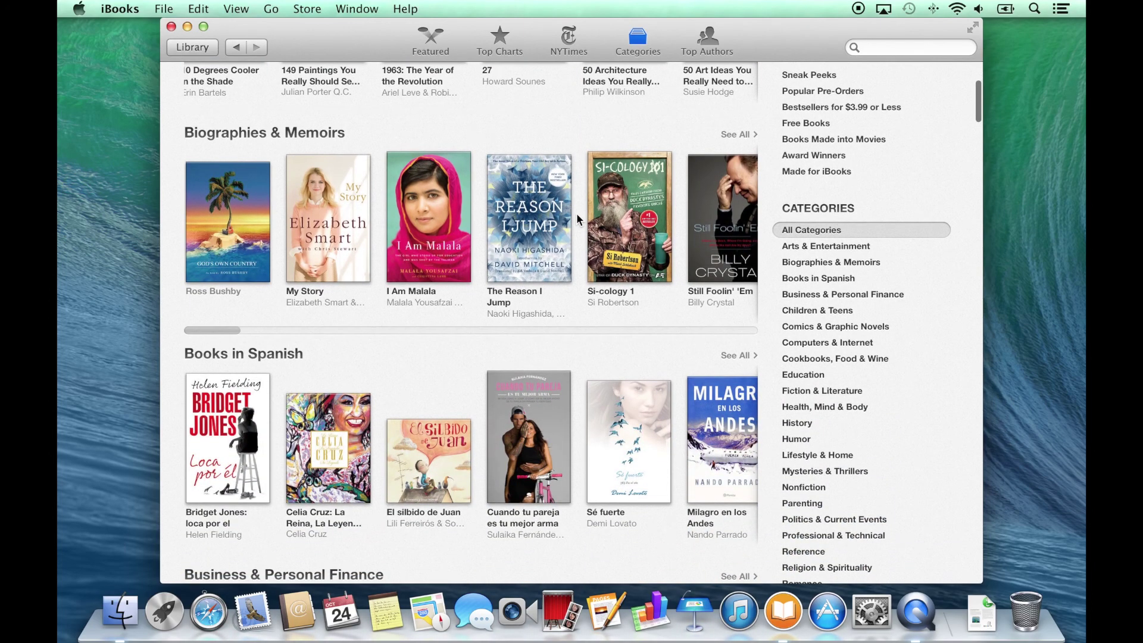
left_click(707, 40)
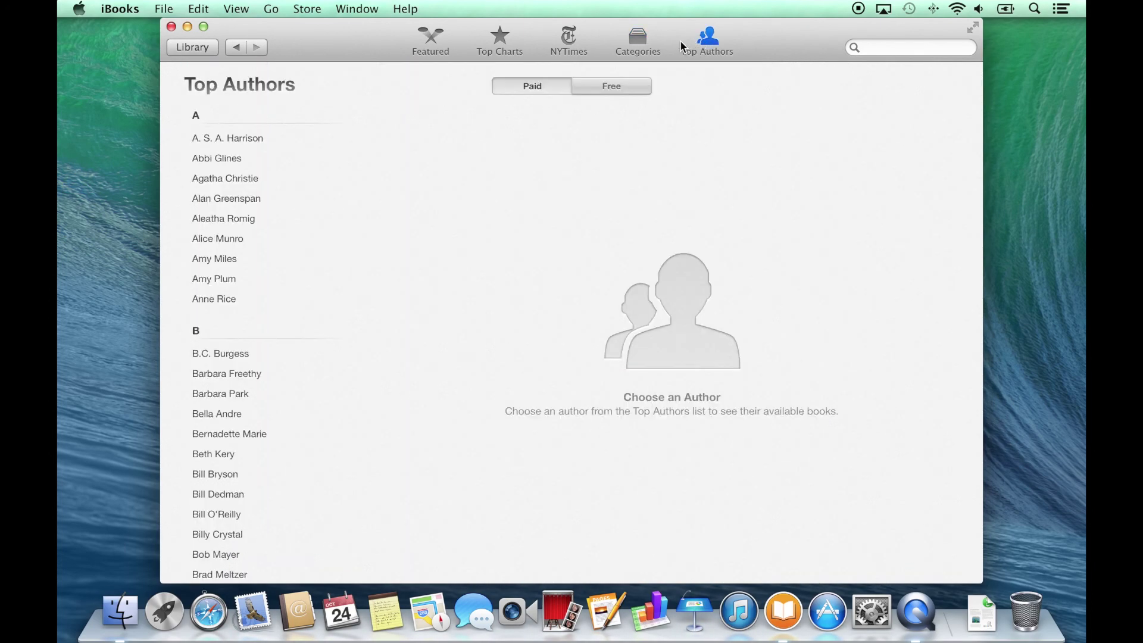
List free top authors and open C.N Lesley's free book Darkspire Reaches.
left_click(581, 92)
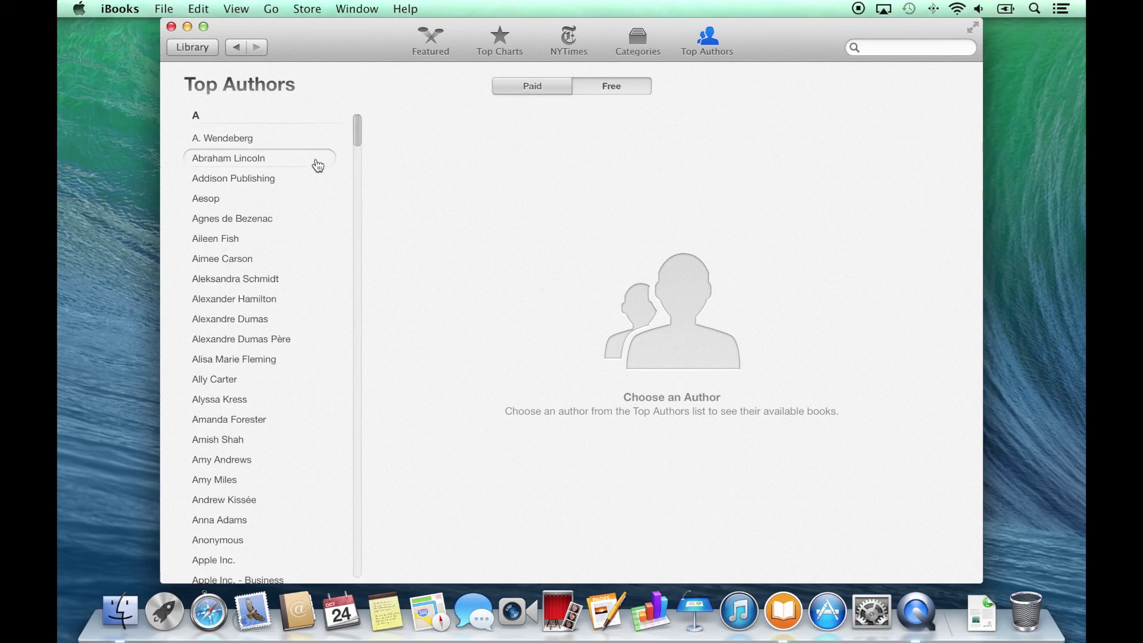
left_click(255, 300)
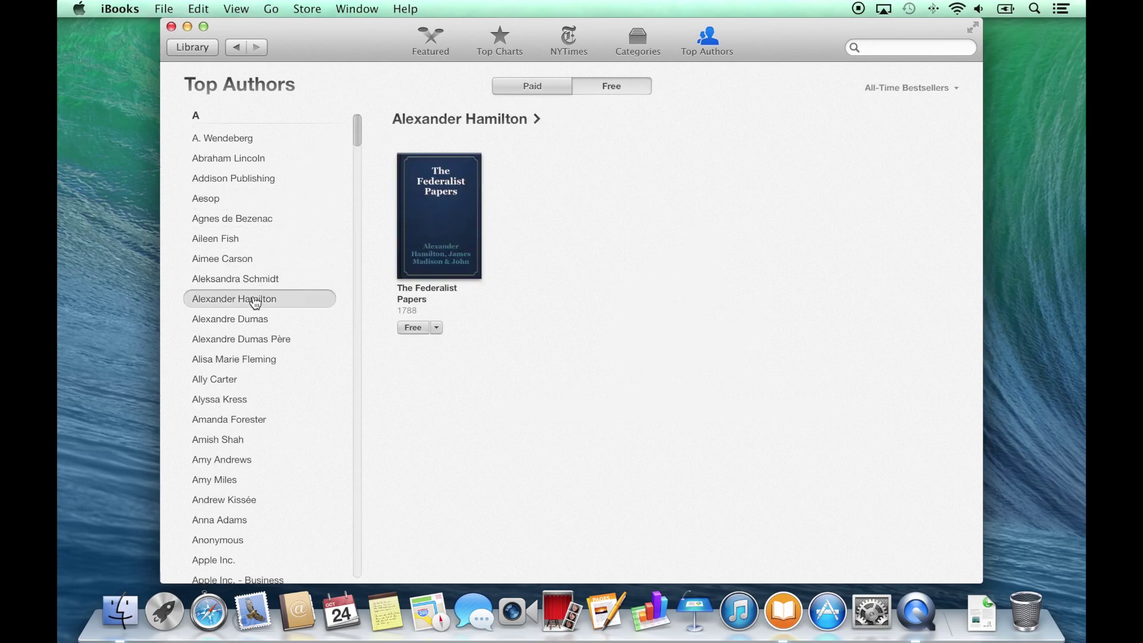
scroll(256, 303, "down", 10)
left_click(252, 315)
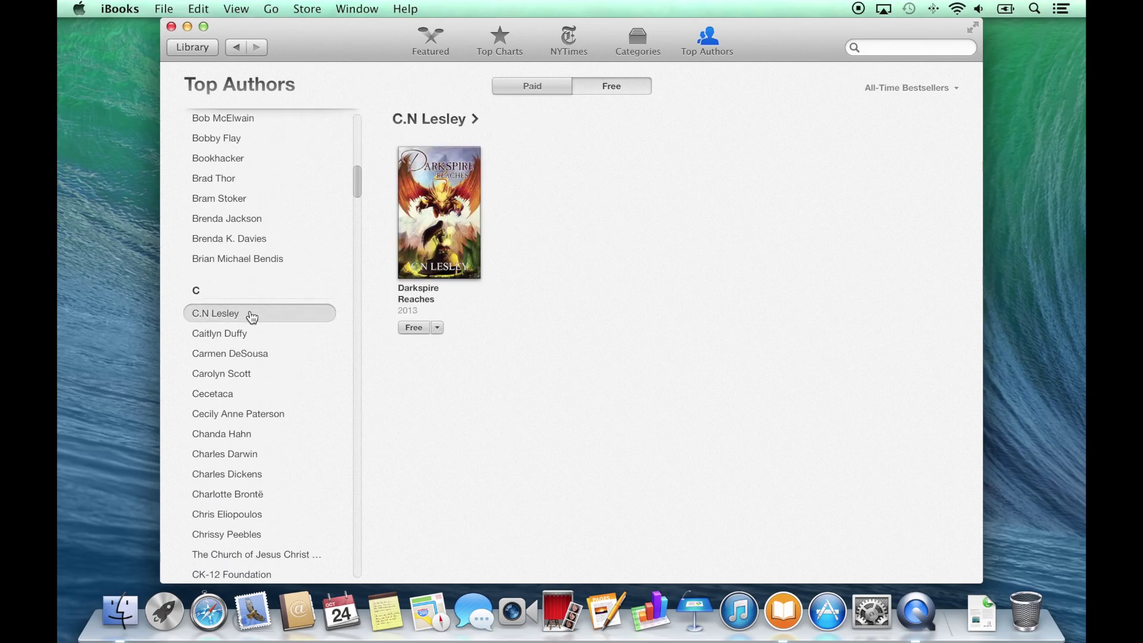
left_click(408, 231)
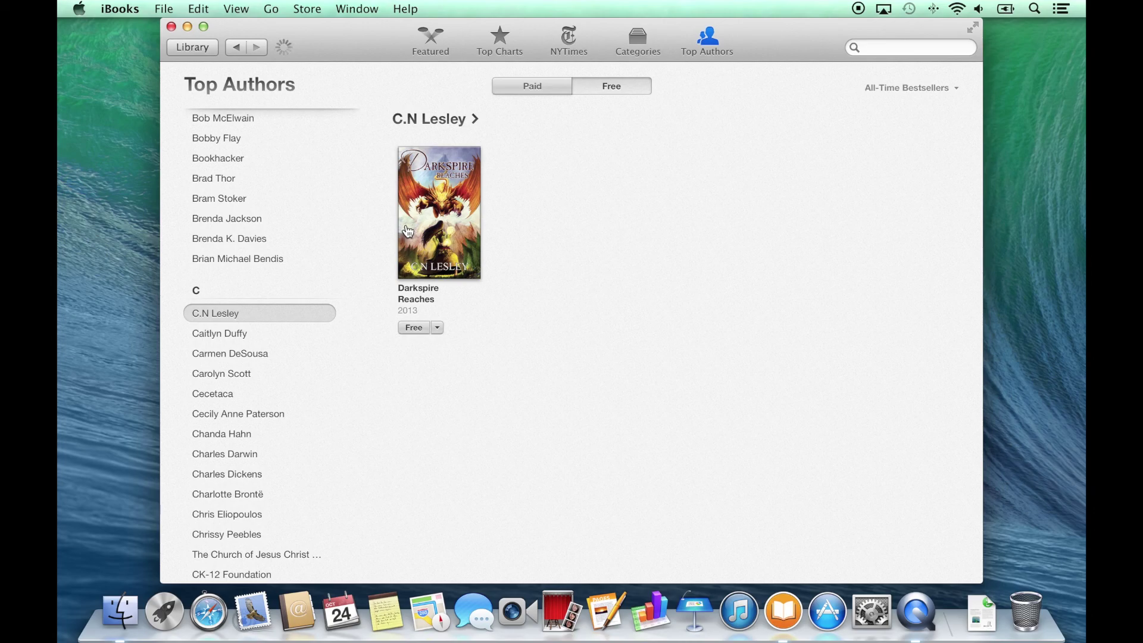